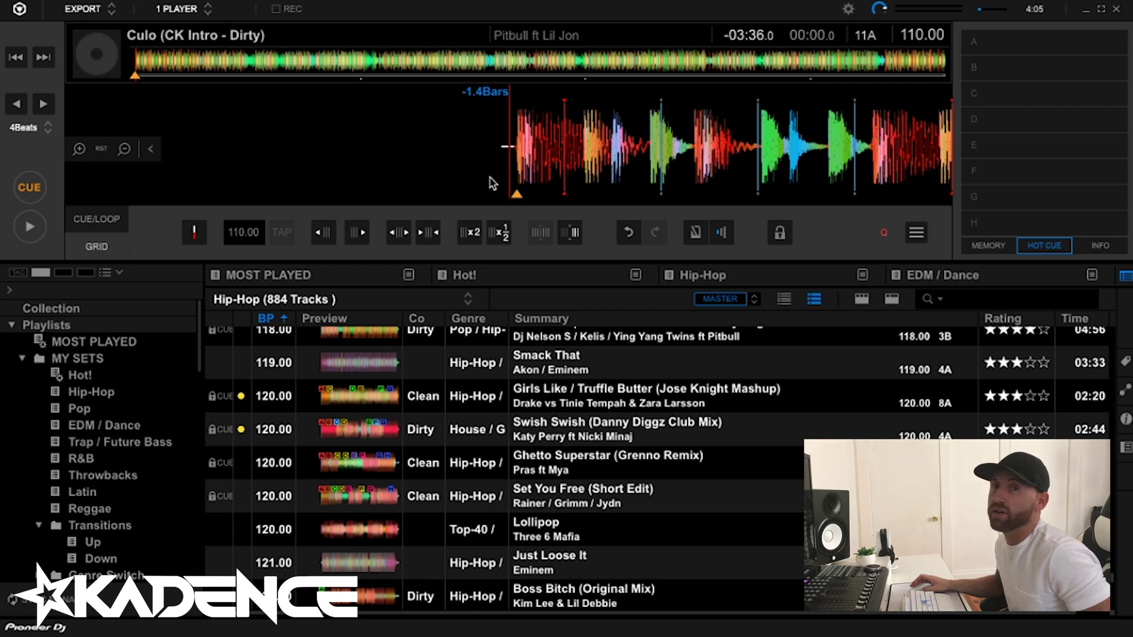
Place the playhead on the intro's first beat and make it bar 1.1 of the grid
scroll(493, 184, up, 3)
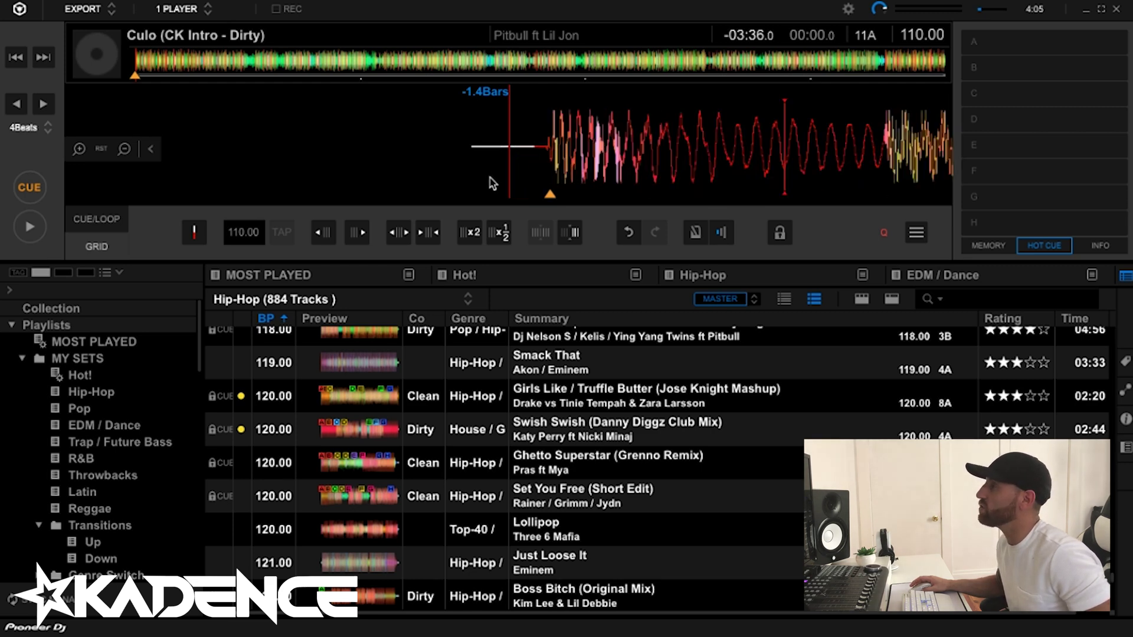
scroll(493, 184, down, 3)
scroll(493, 184, up, 3)
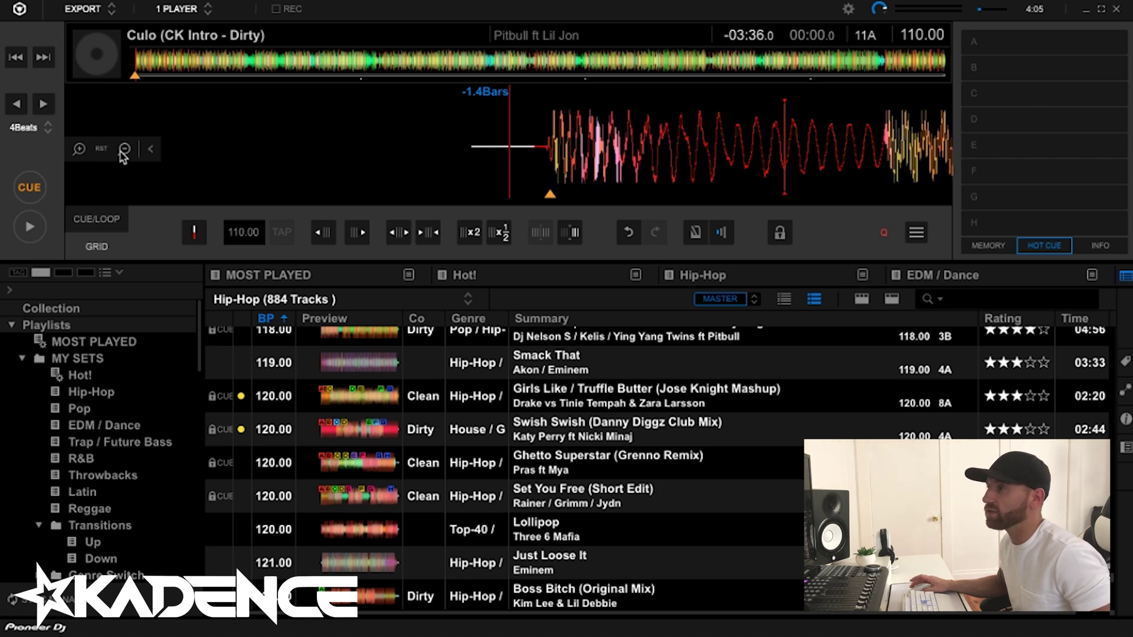
click(151, 149)
click(81, 157)
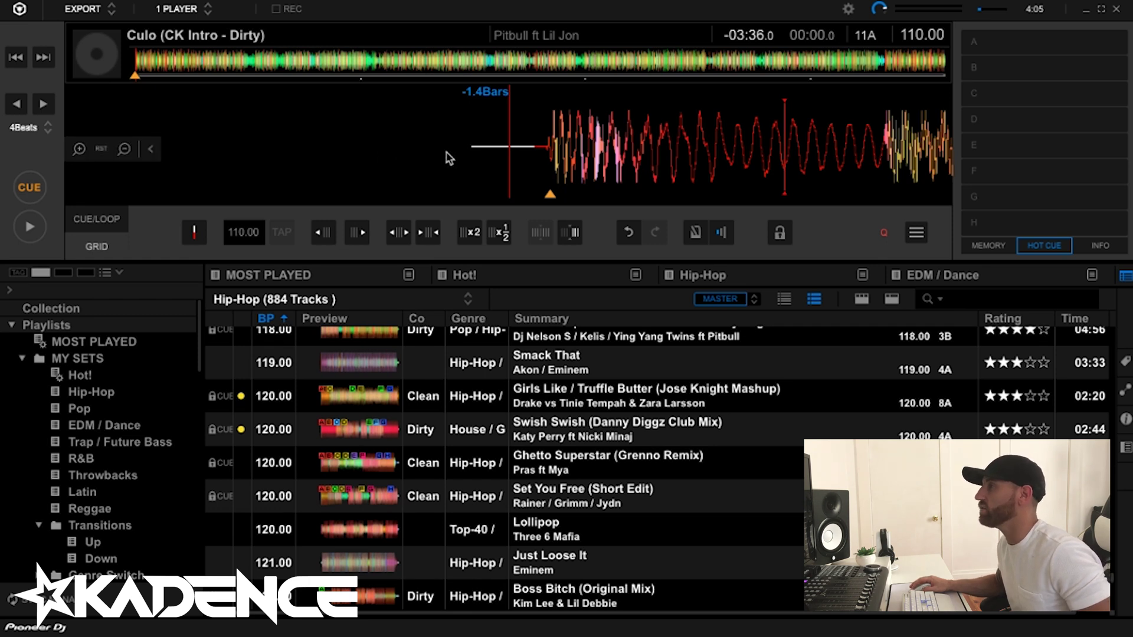
drag(450, 158, 412, 158)
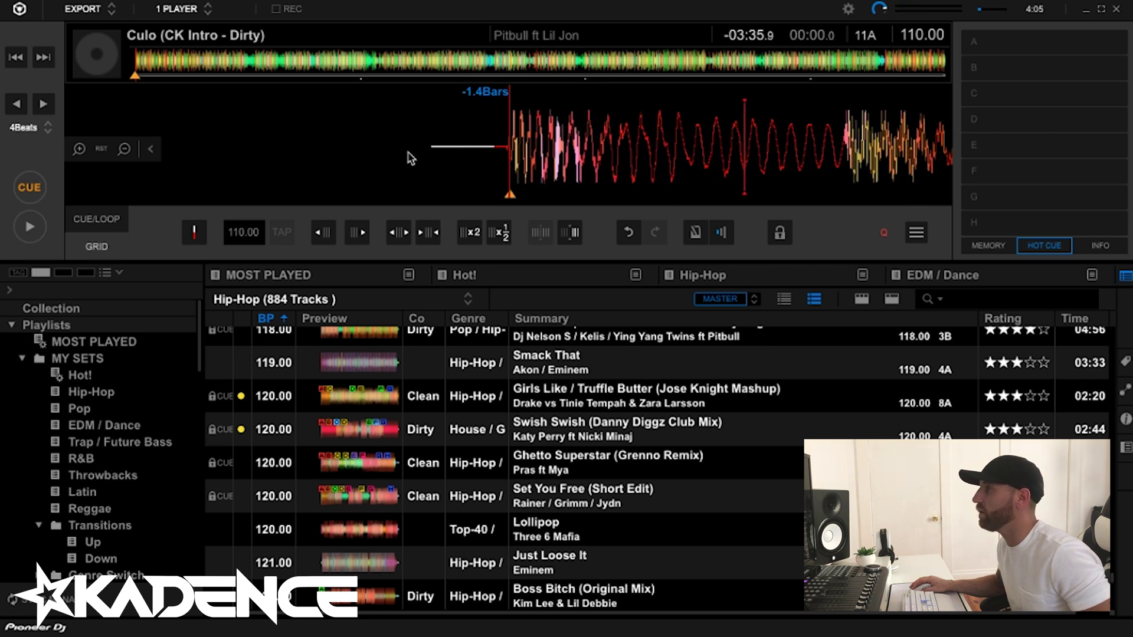
click(190, 240)
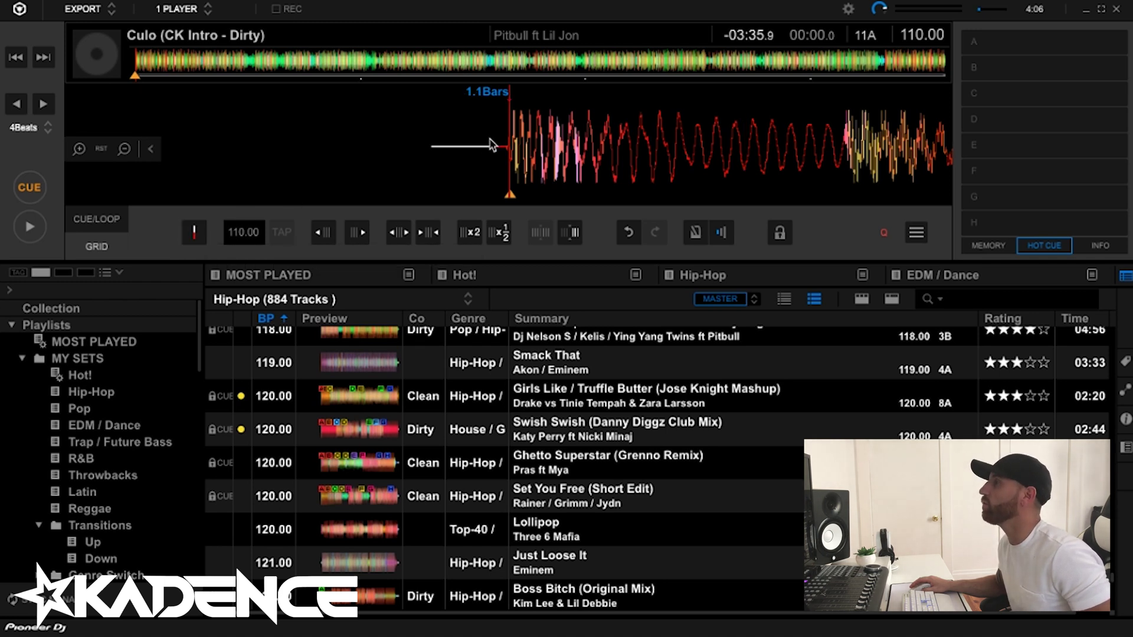
scroll(513, 137, down, 6)
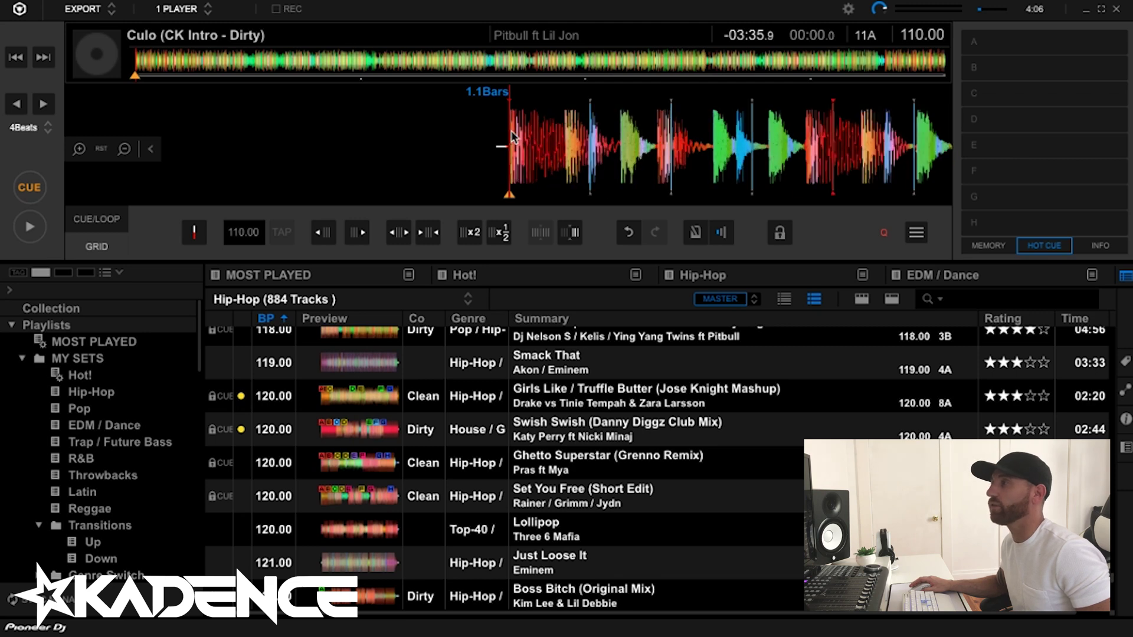
scroll(512, 137, down, 2)
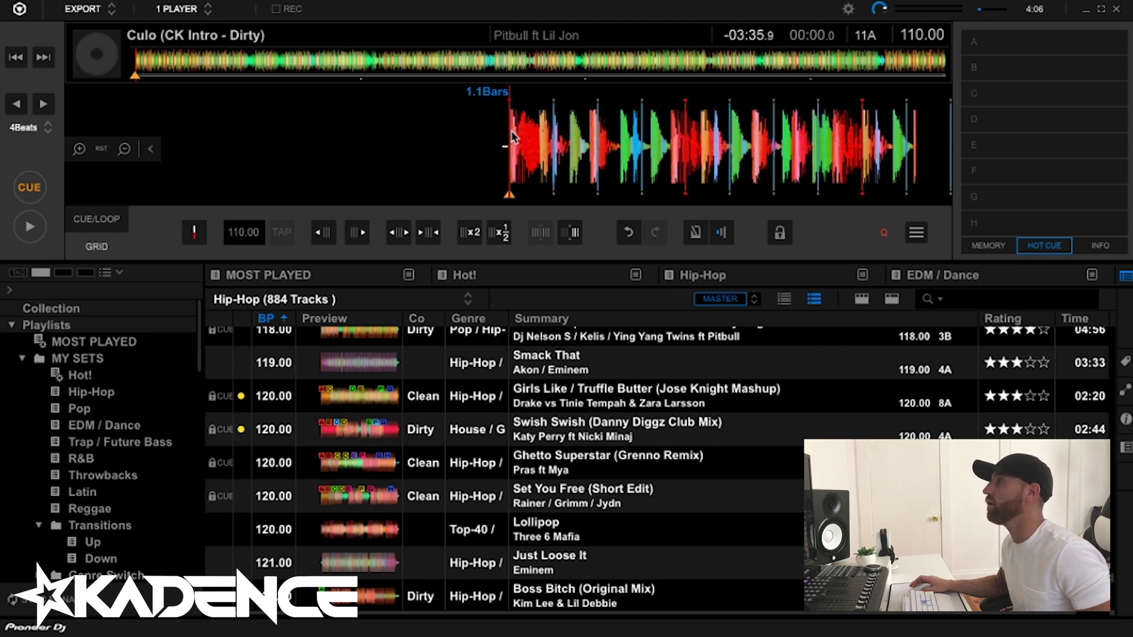
scroll(512, 137, up, 1)
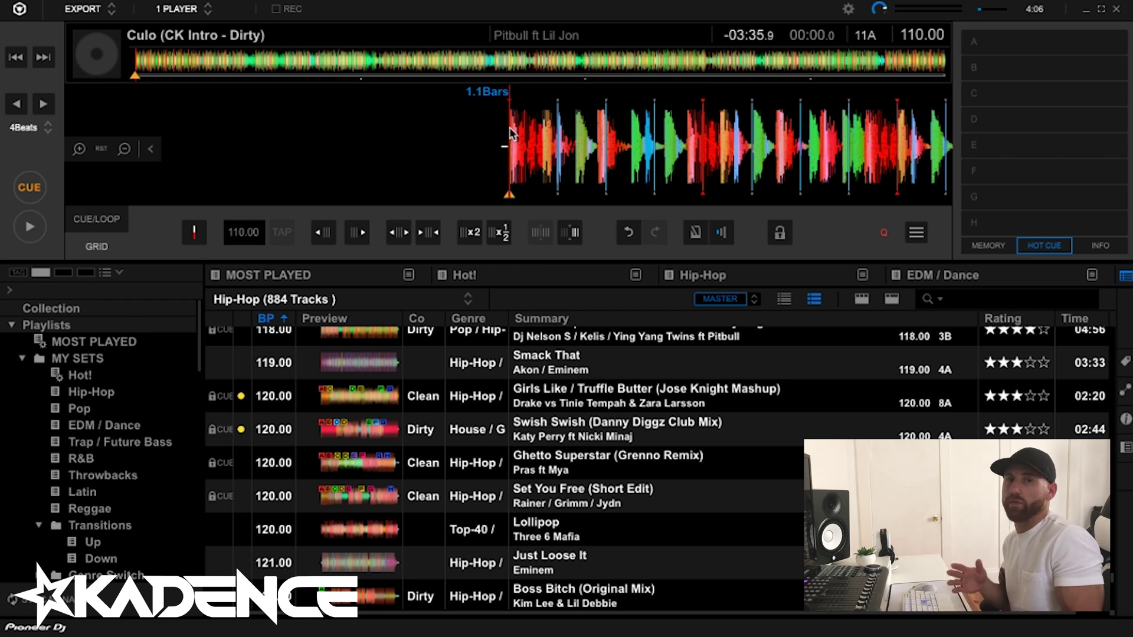
Play the first eight seconds to audition the 110 BPM grid, then zoom in near the start
key(space)
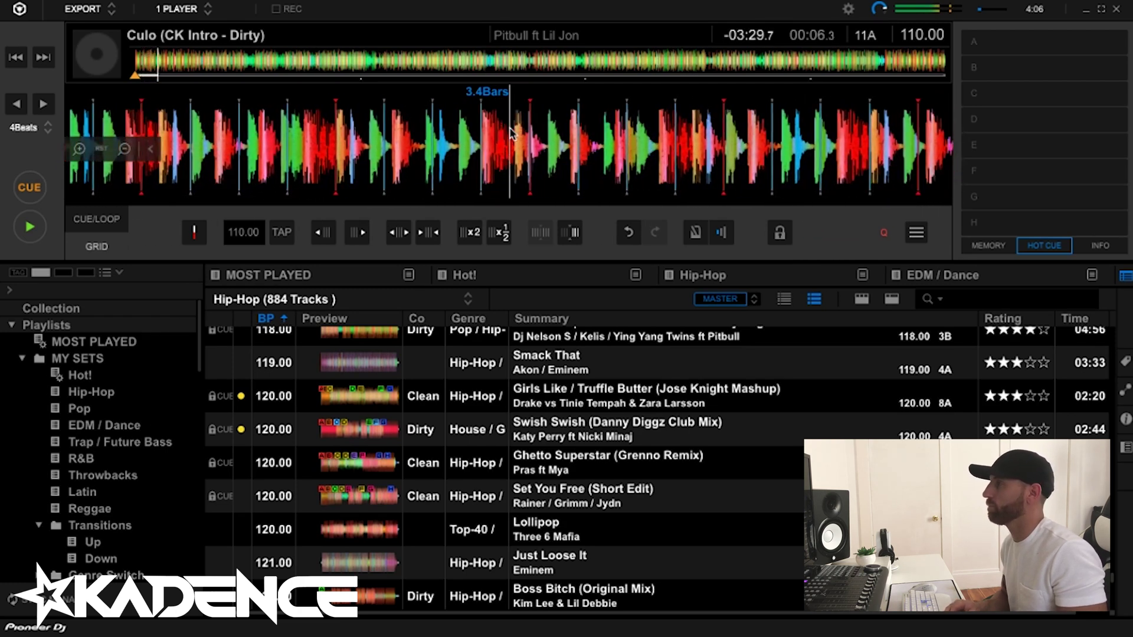
key(space)
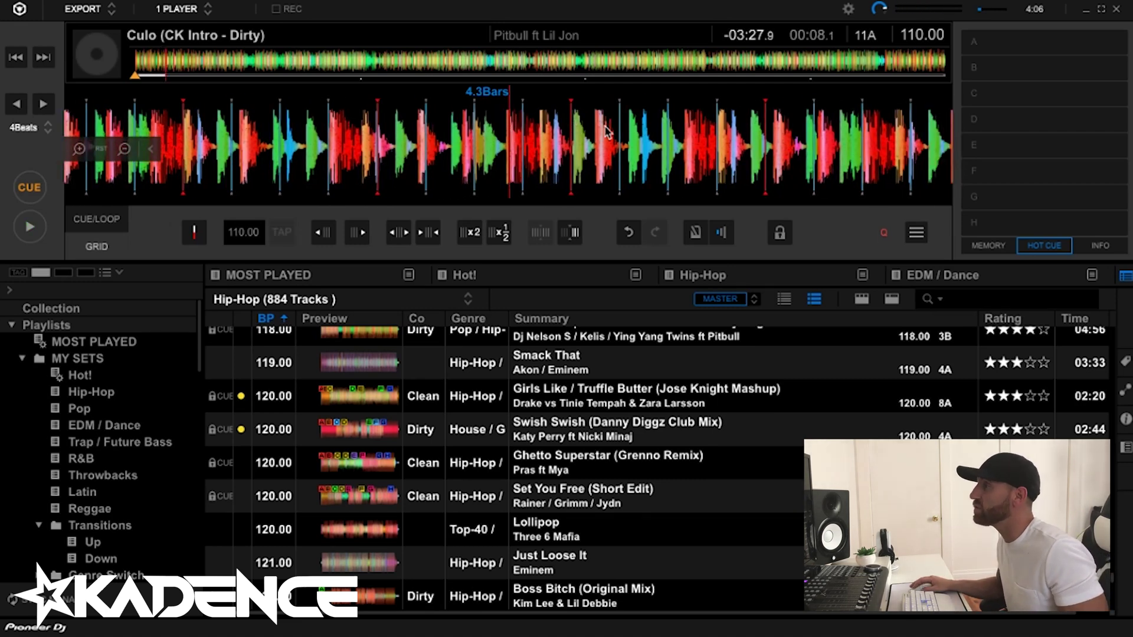
drag(534, 135, 611, 131)
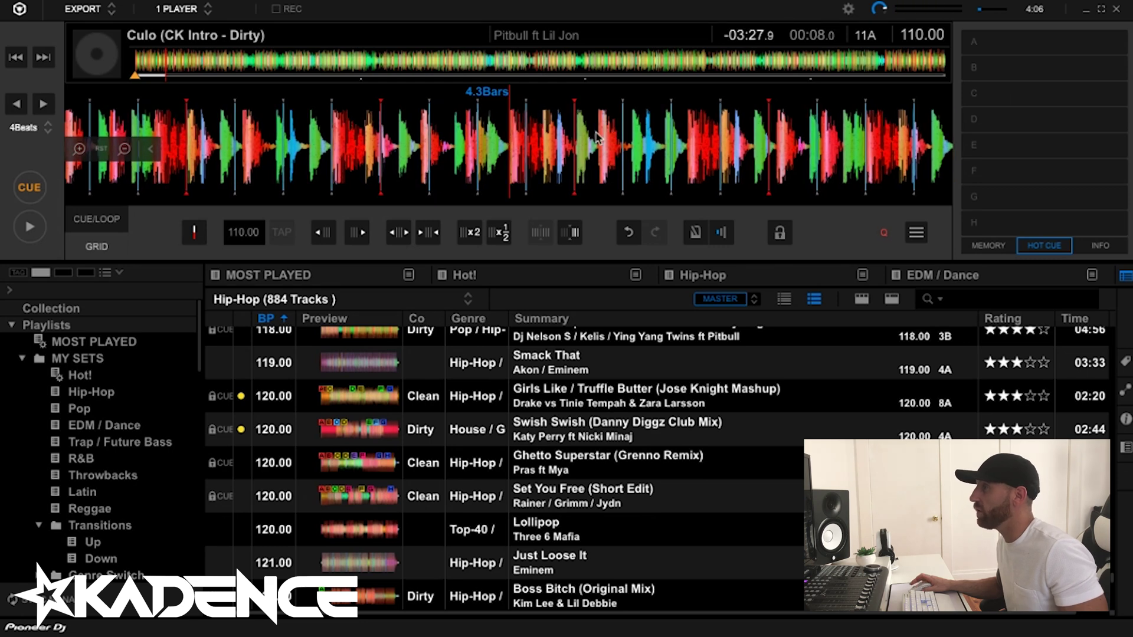
scroll(533, 167, up, 3)
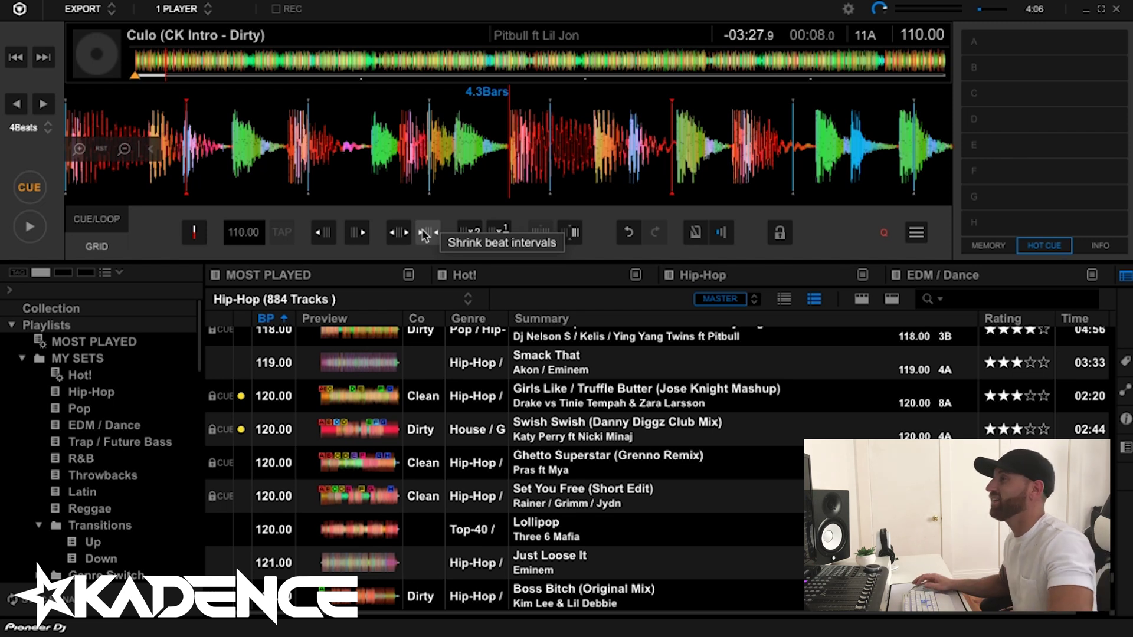
Shrink the beat intervals repeatedly, raising the grid tempo from 110.00 to 120.05 BPM
click(425, 235)
click(425, 235)
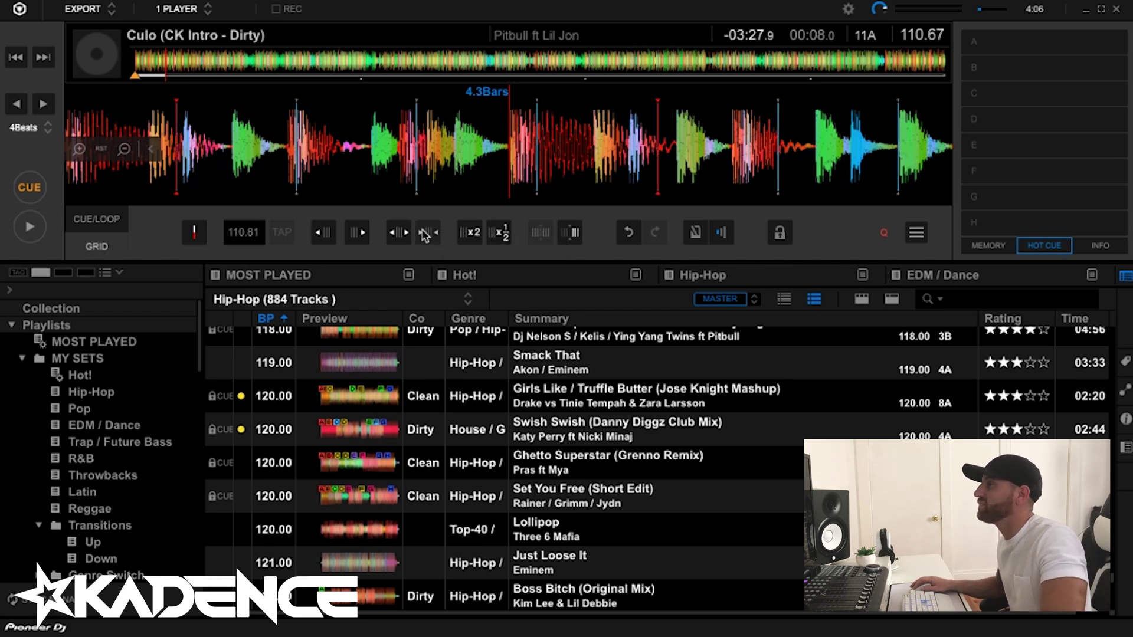
click(425, 235)
click(425, 234)
click(424, 235)
click(425, 234)
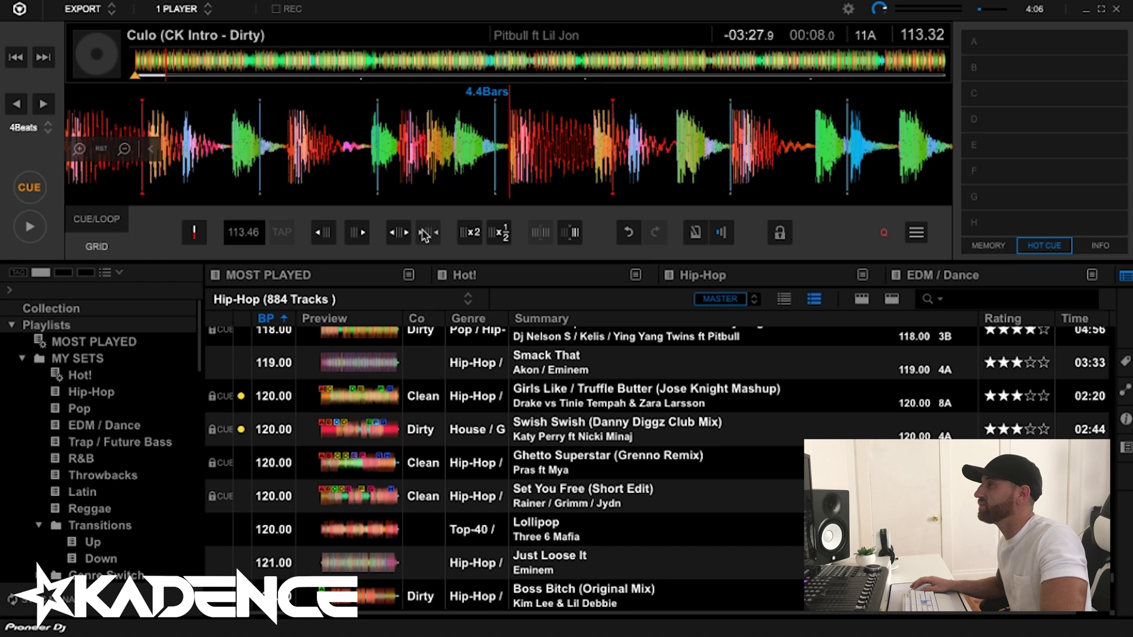
click(425, 235)
click(425, 235)
click(425, 234)
click(425, 235)
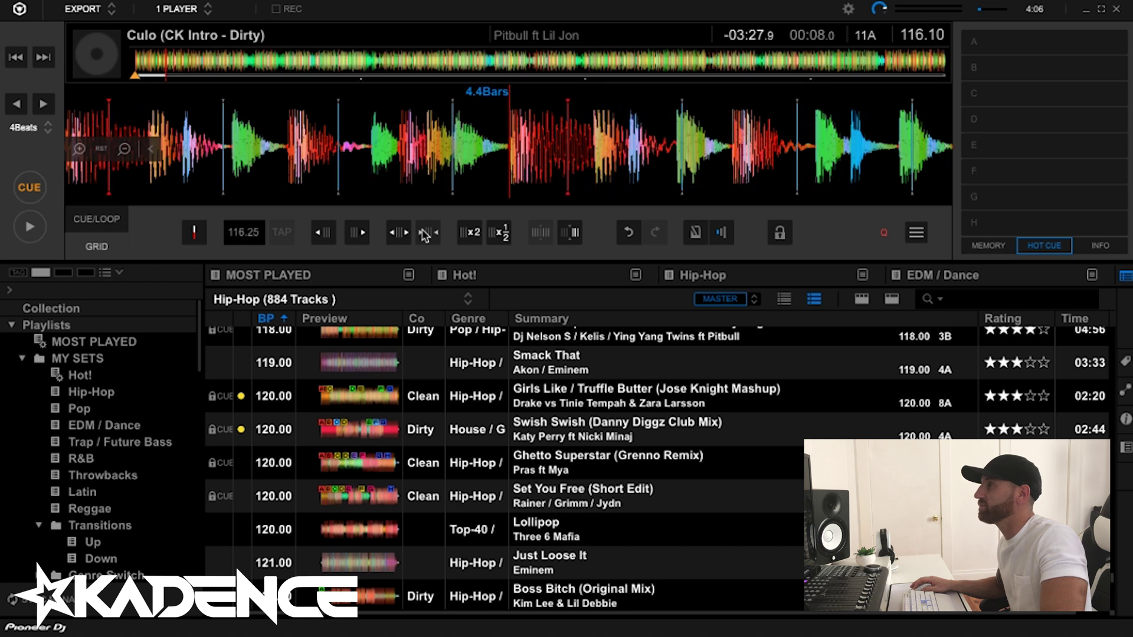
click(425, 235)
click(425, 235)
click(425, 235)
click(425, 235)
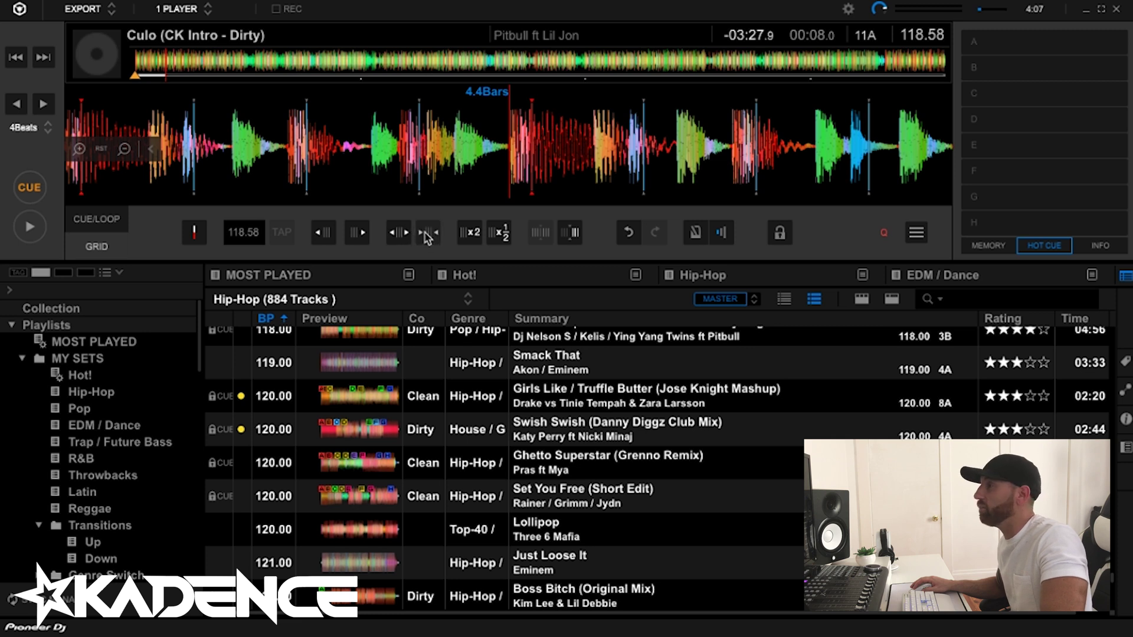
click(428, 235)
click(428, 235)
click(428, 235)
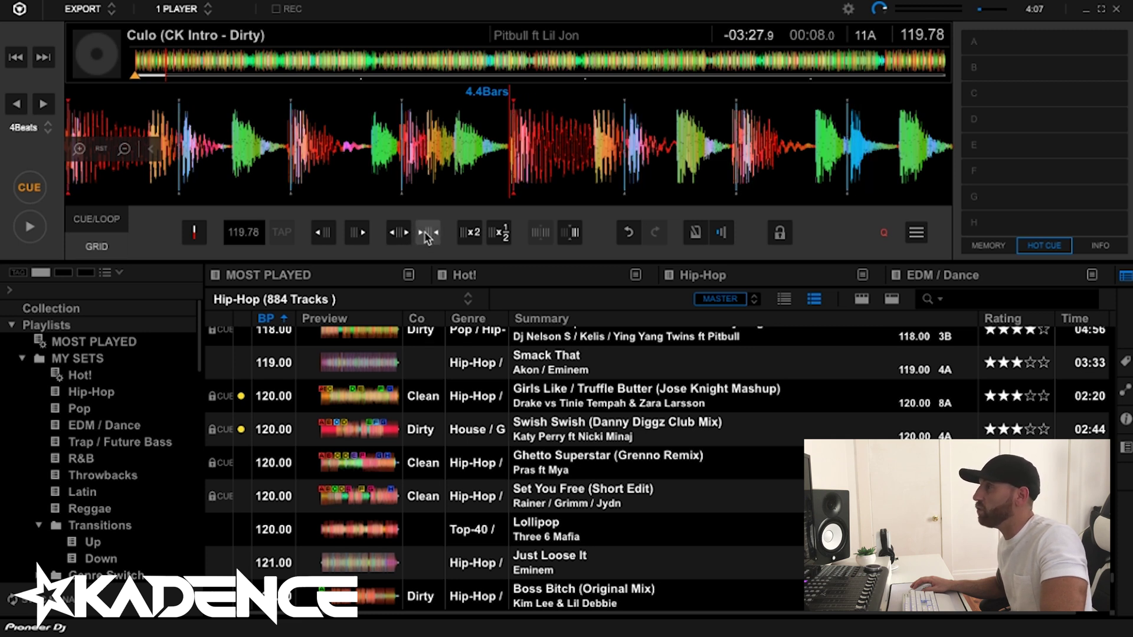
click(428, 235)
click(428, 235)
click(428, 235)
click(428, 235)
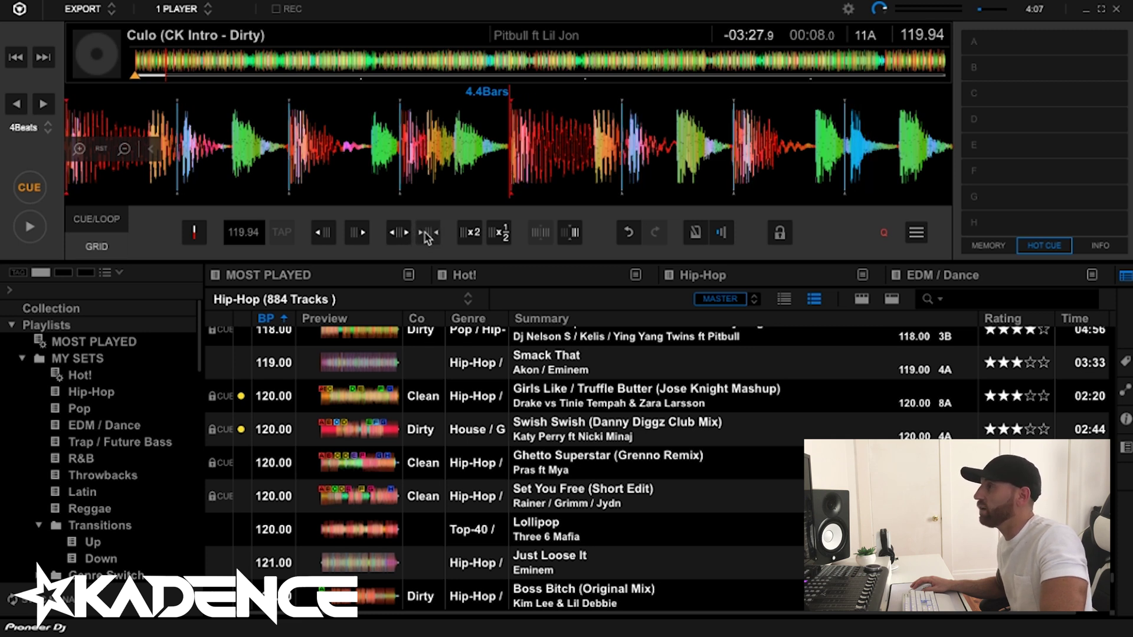
click(428, 235)
click(428, 235)
click(428, 235)
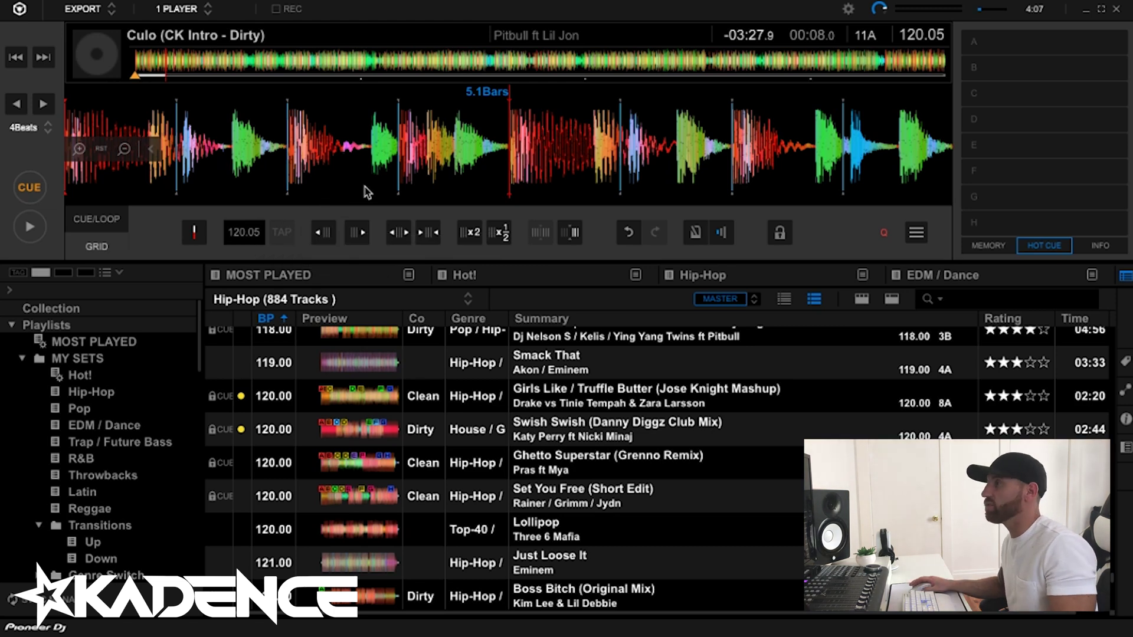
scroll(428, 171, down, 1)
scroll(428, 171, down, 1)
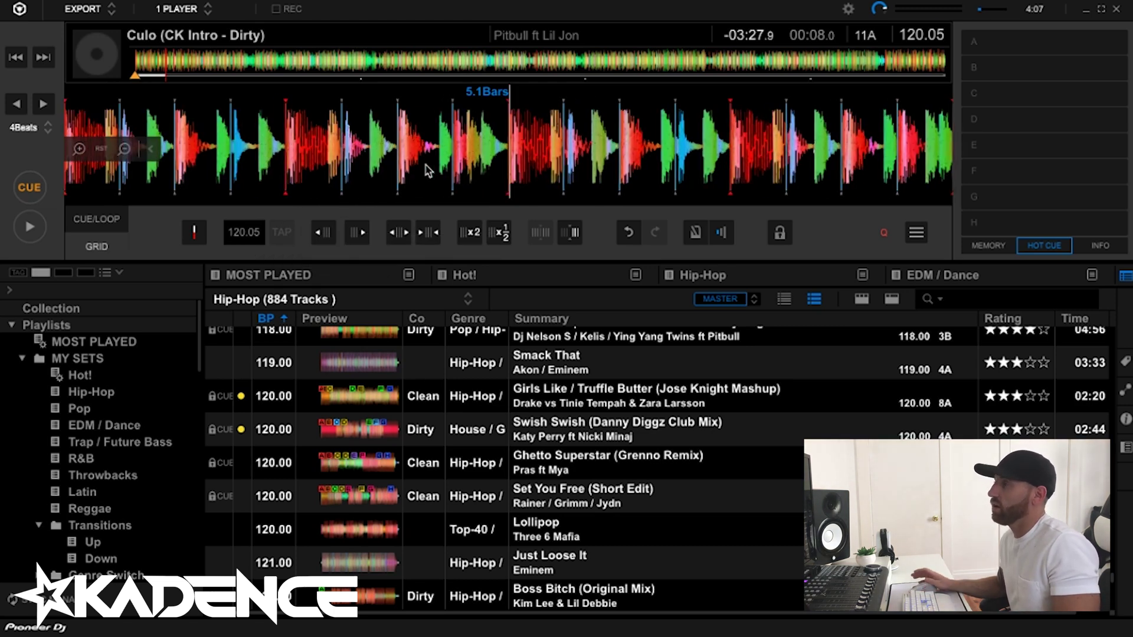
Check the grid mid-track and widen the beat intervals three steps to lower the tempo
key(space)
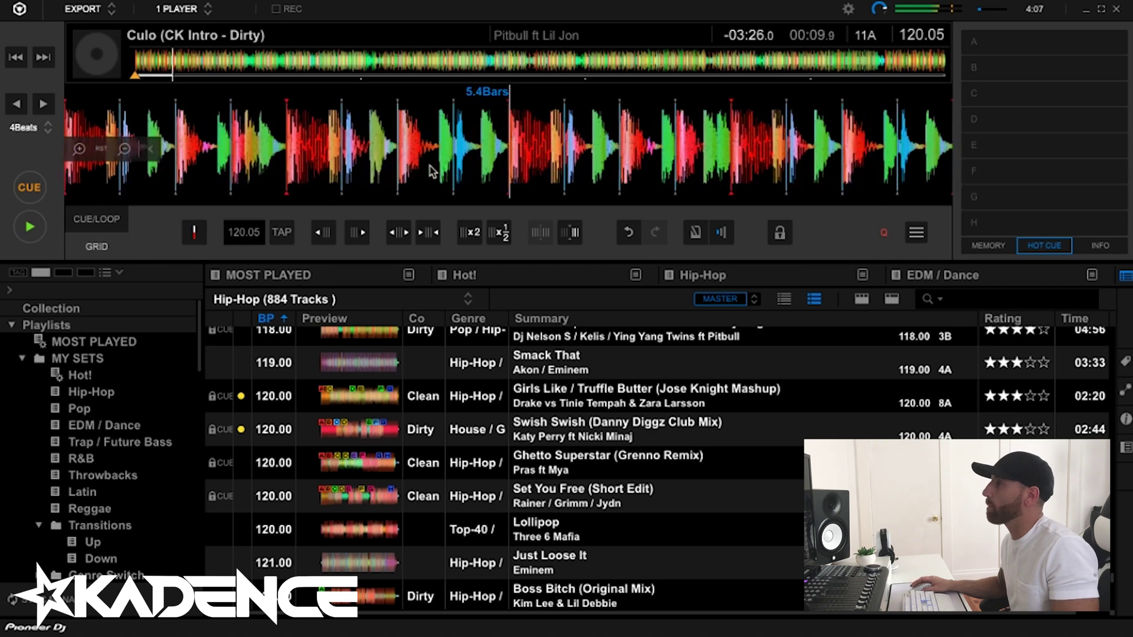
key(space)
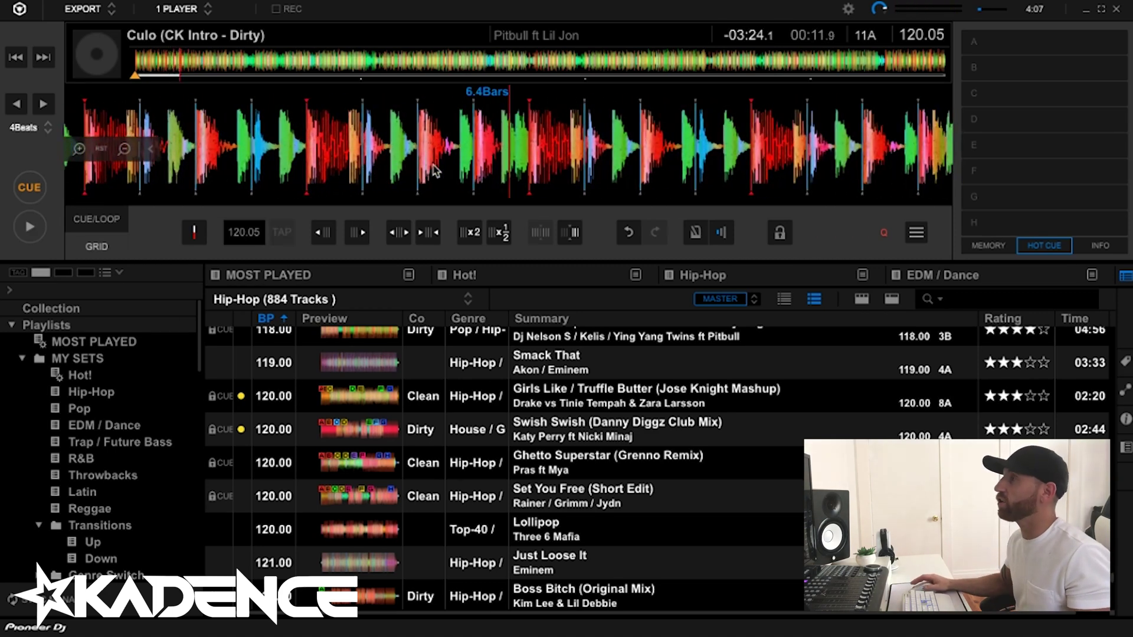
click(457, 71)
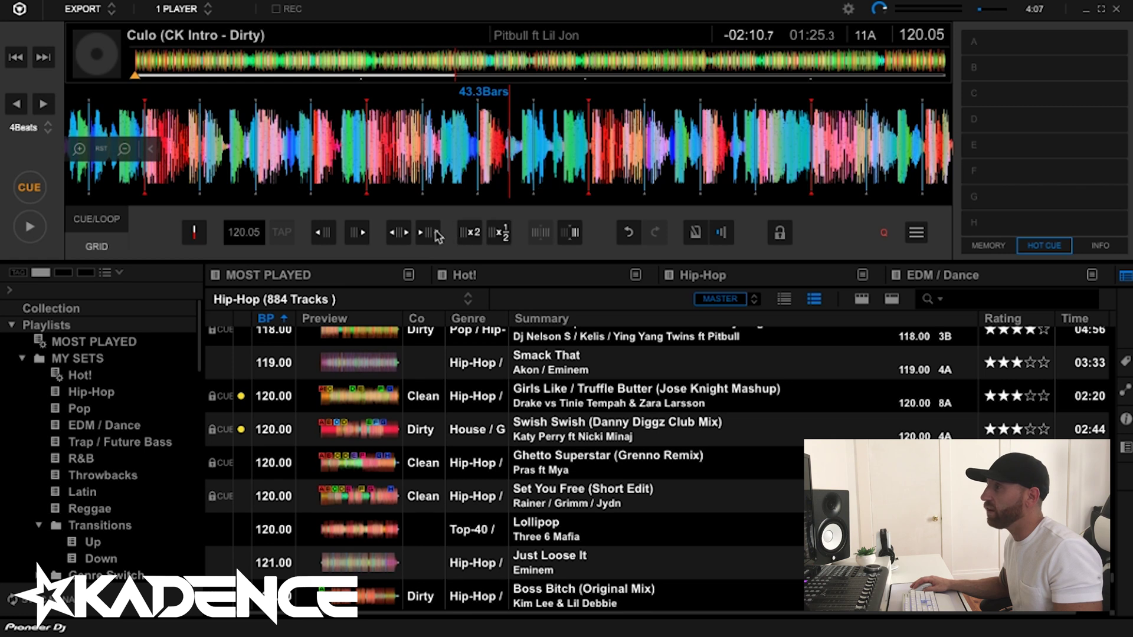
click(399, 234)
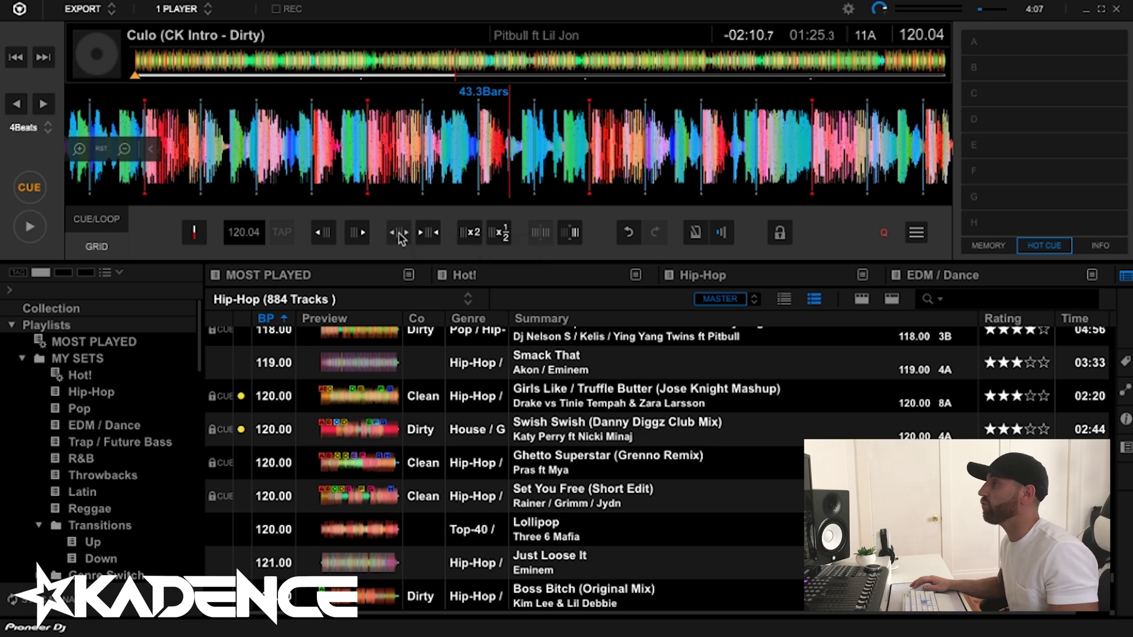
click(399, 234)
click(399, 233)
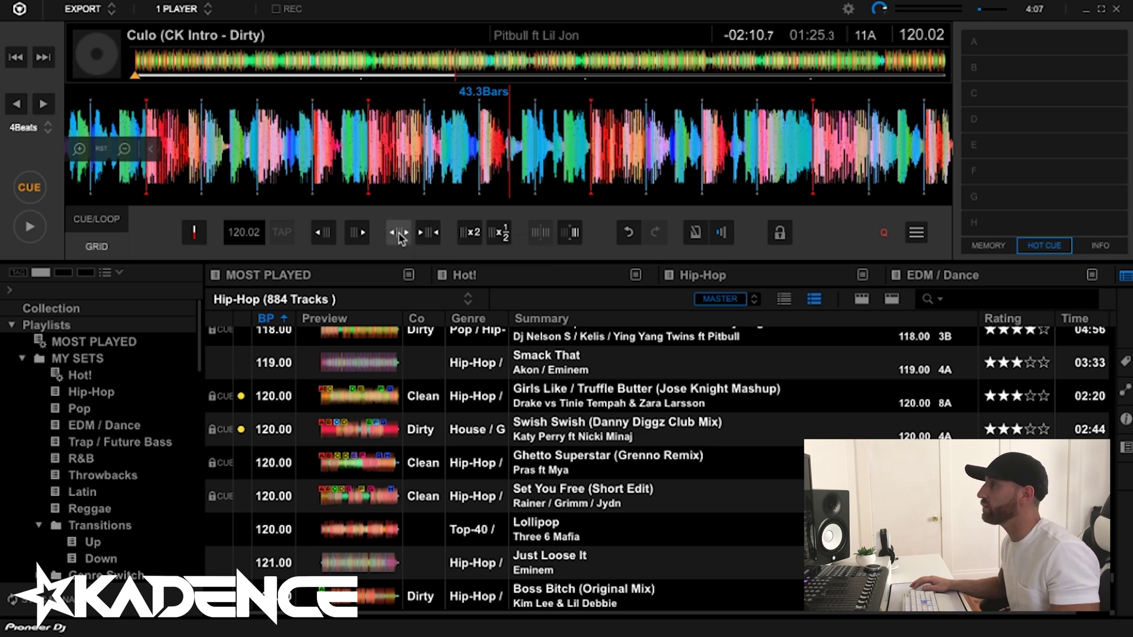
Check the grid near the end and widen it further until it reads exactly 120.00 BPM
key(space)
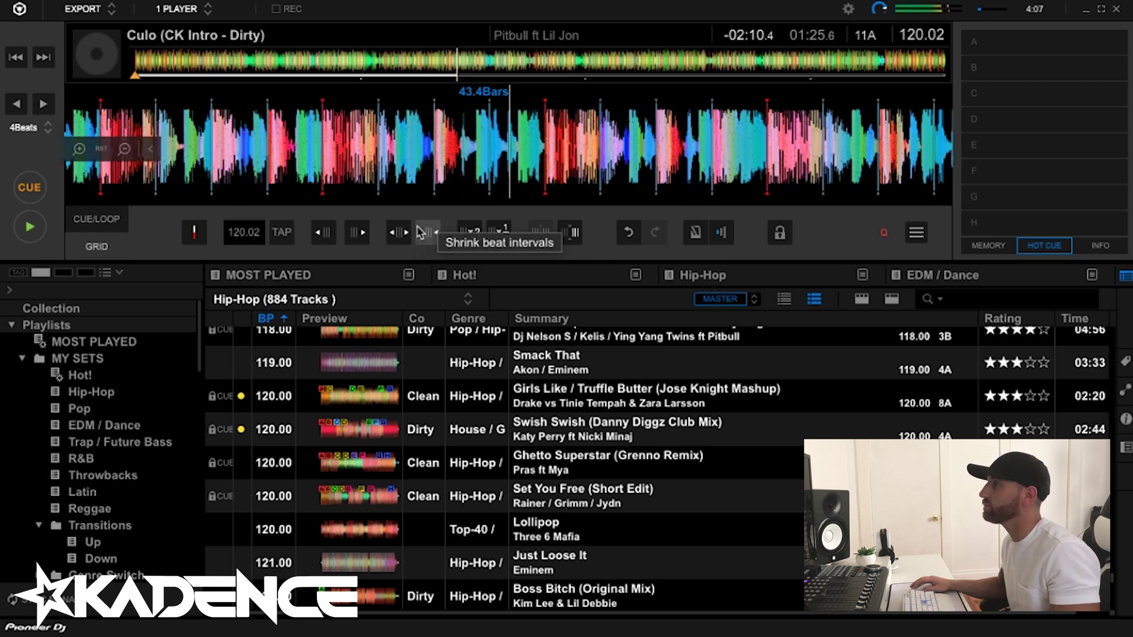
key(space)
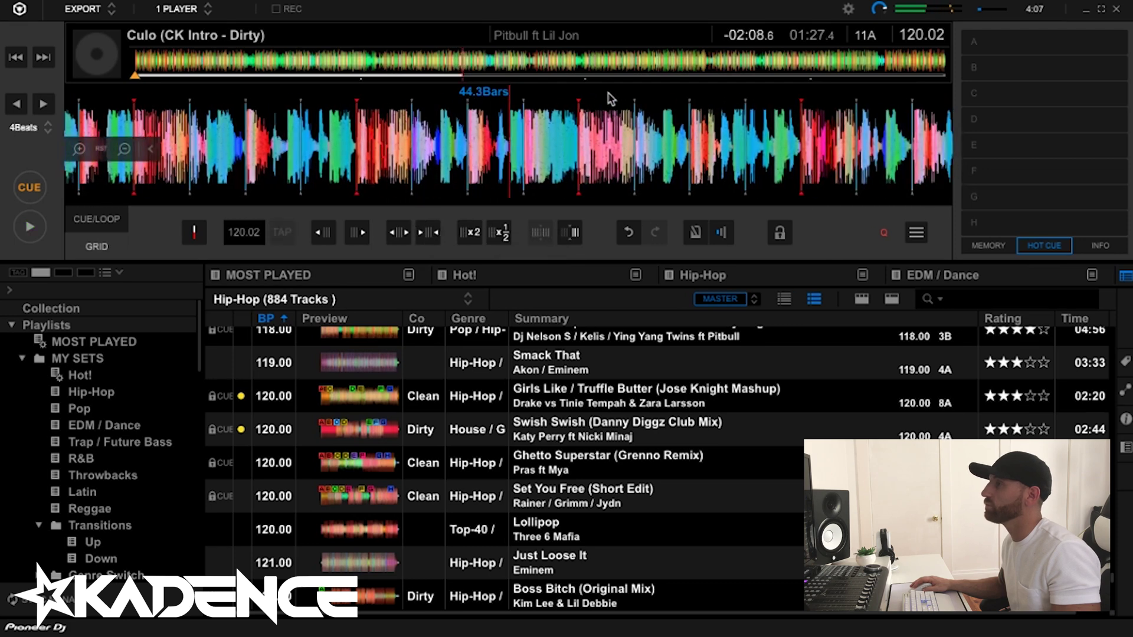
click(881, 68)
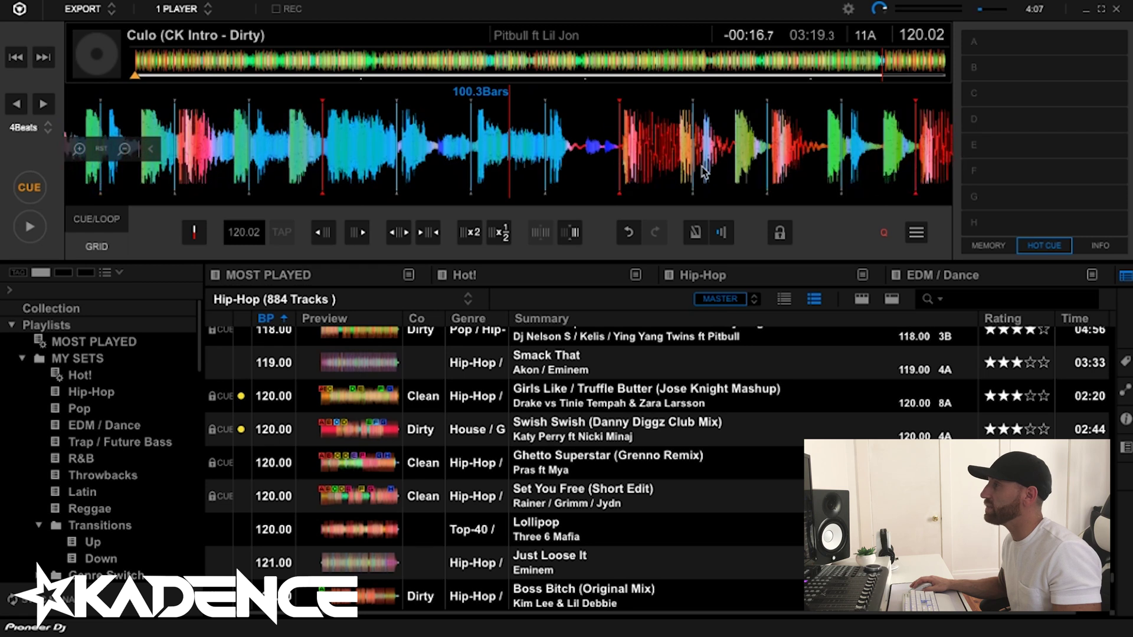
click(406, 239)
click(406, 239)
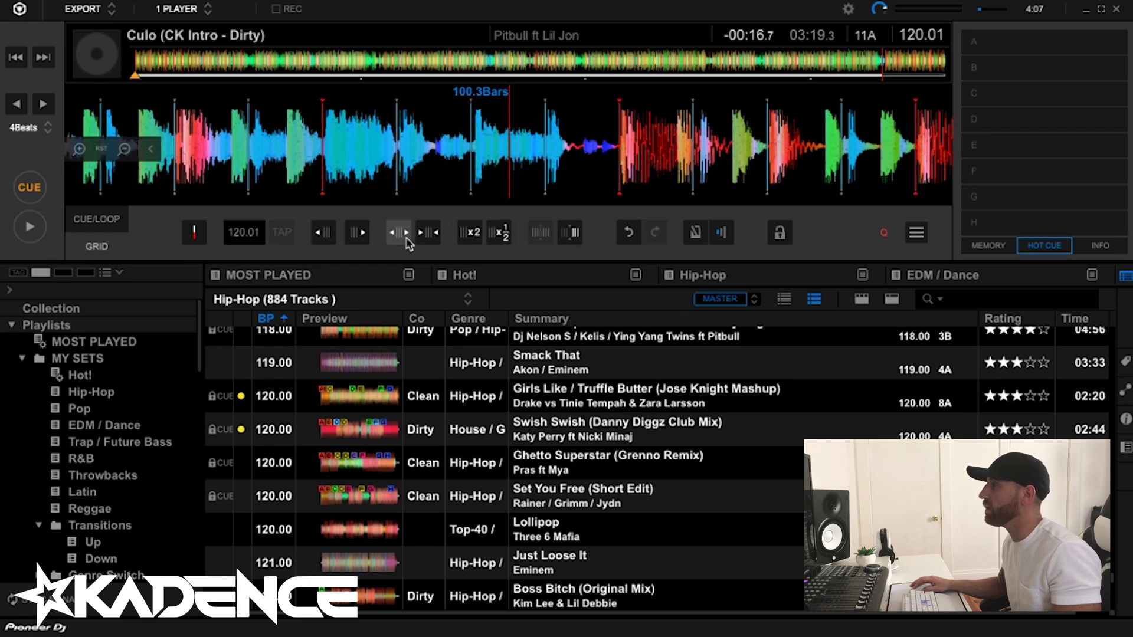
click(406, 238)
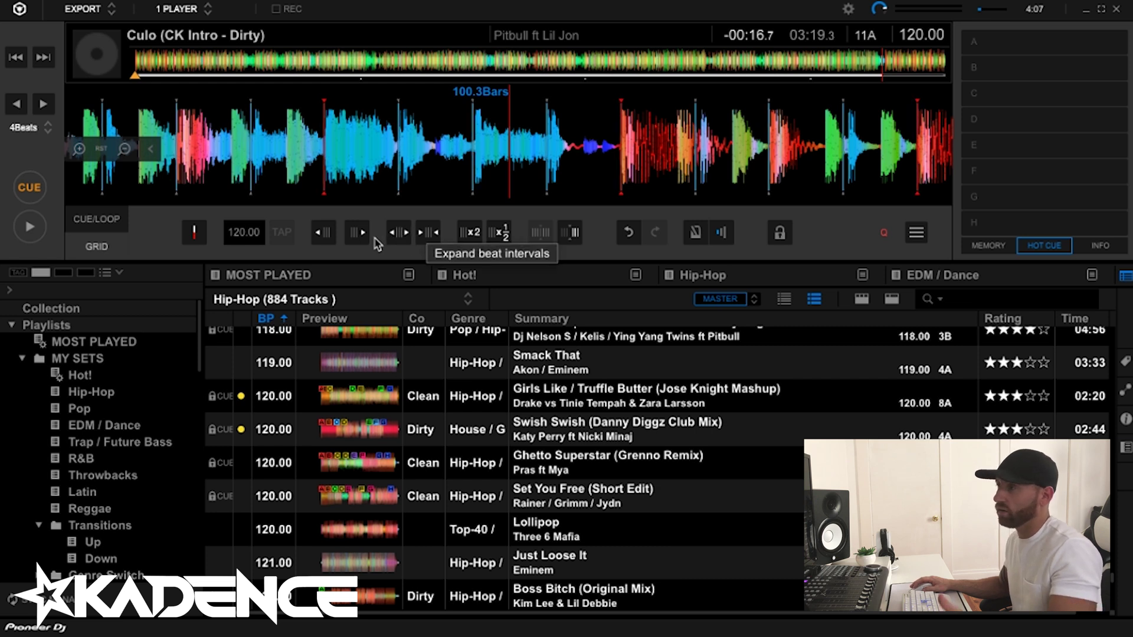
Verify the grid at the track's end and start, then lock the 120.00 BPM beatgrid
click(921, 65)
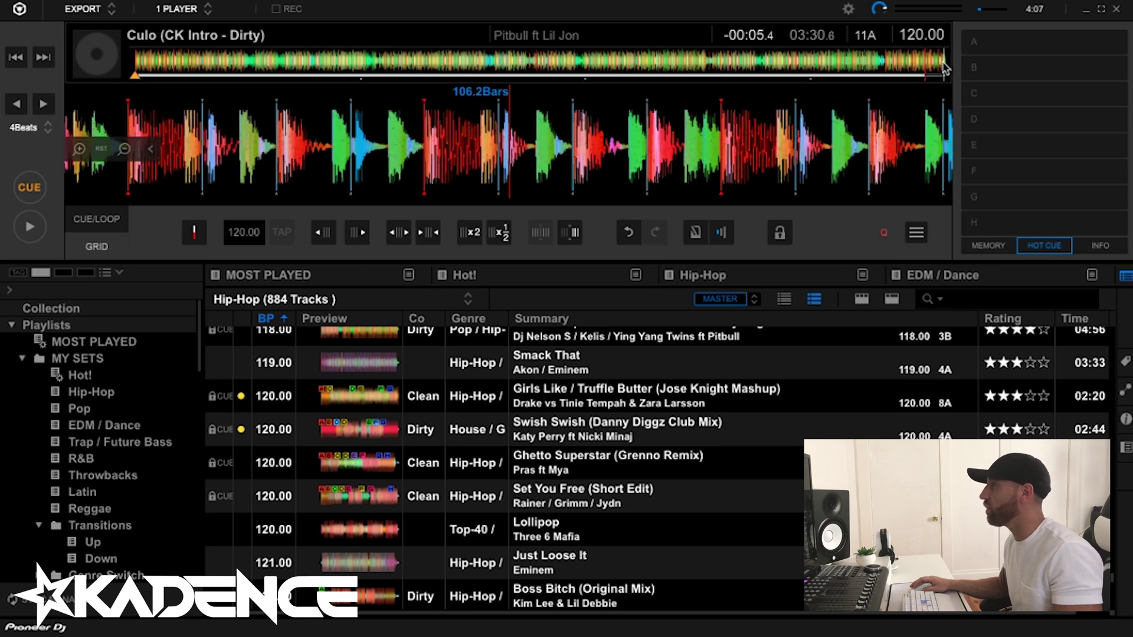
click(944, 68)
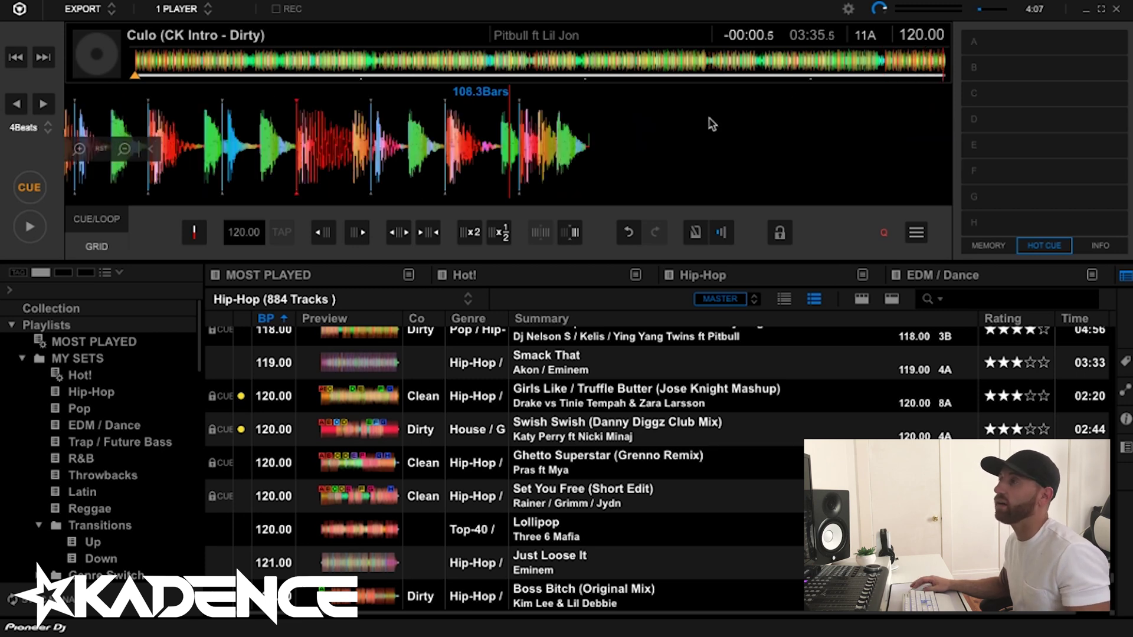
click(188, 53)
click(164, 54)
click(134, 58)
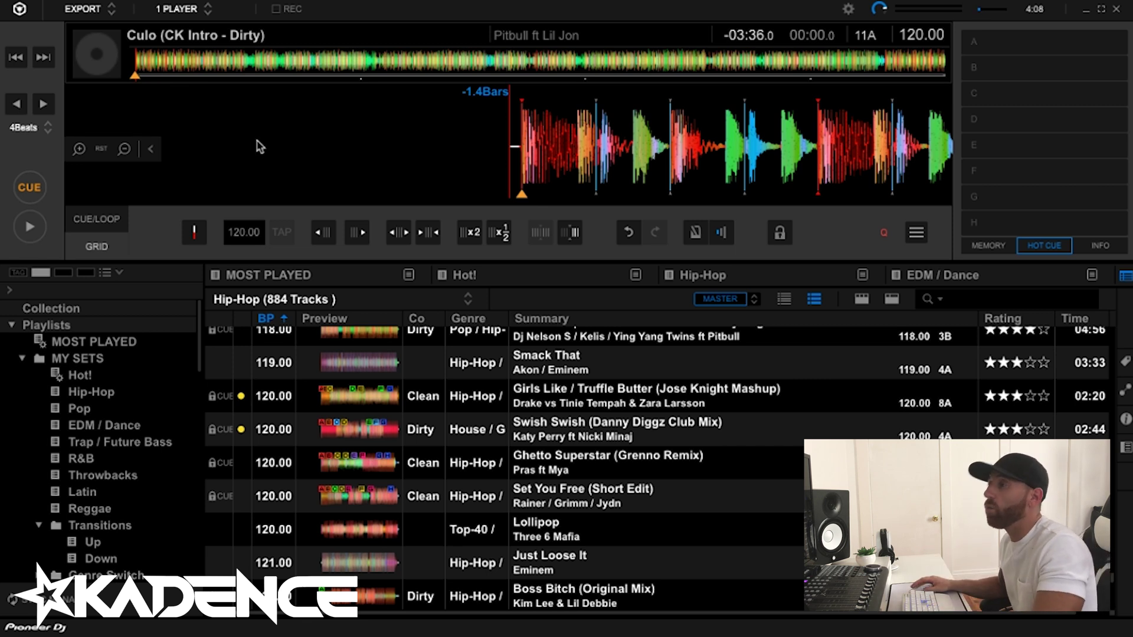
click(771, 239)
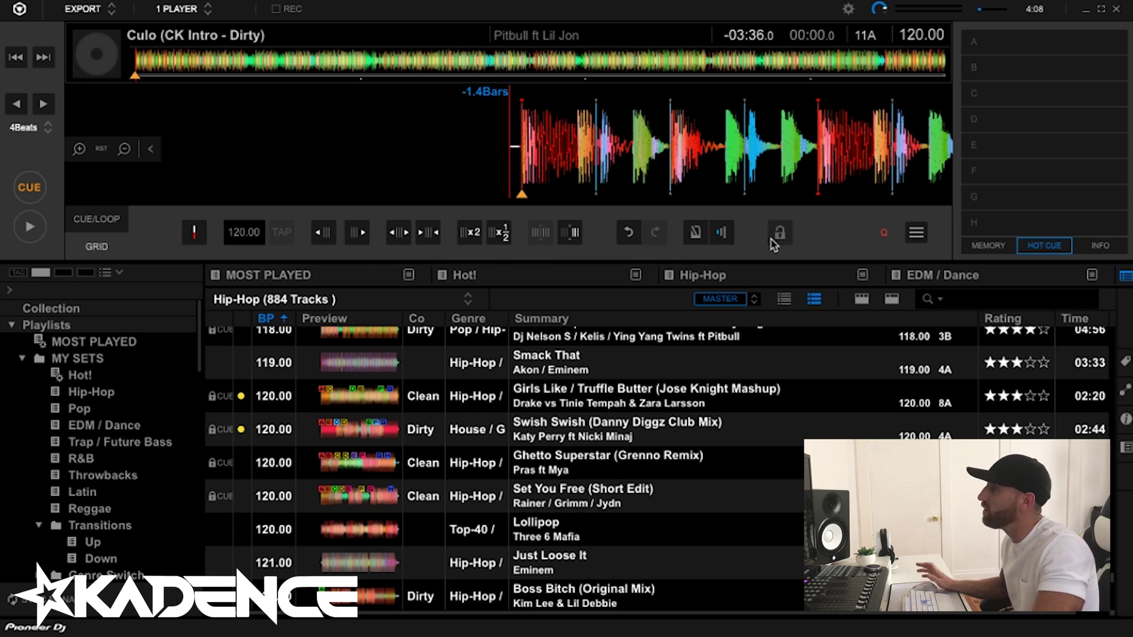